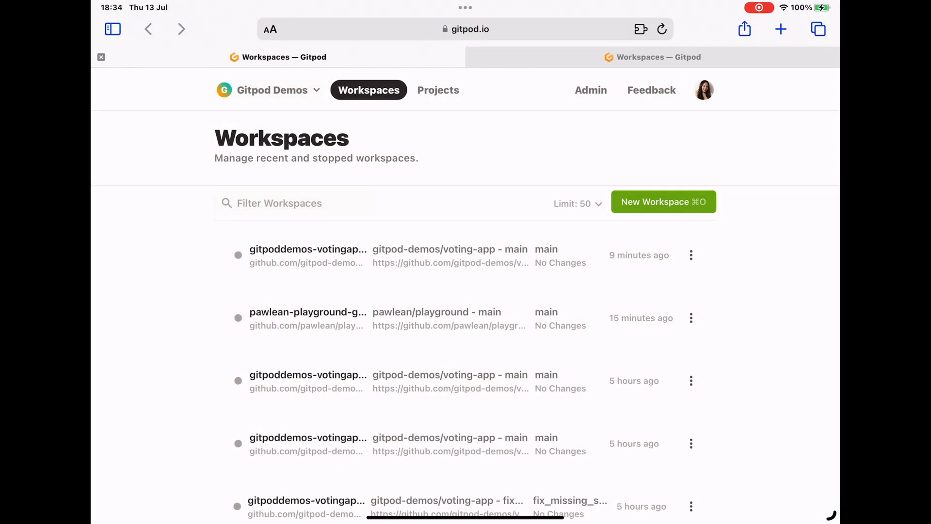
scroll(466, 328, down, 5)
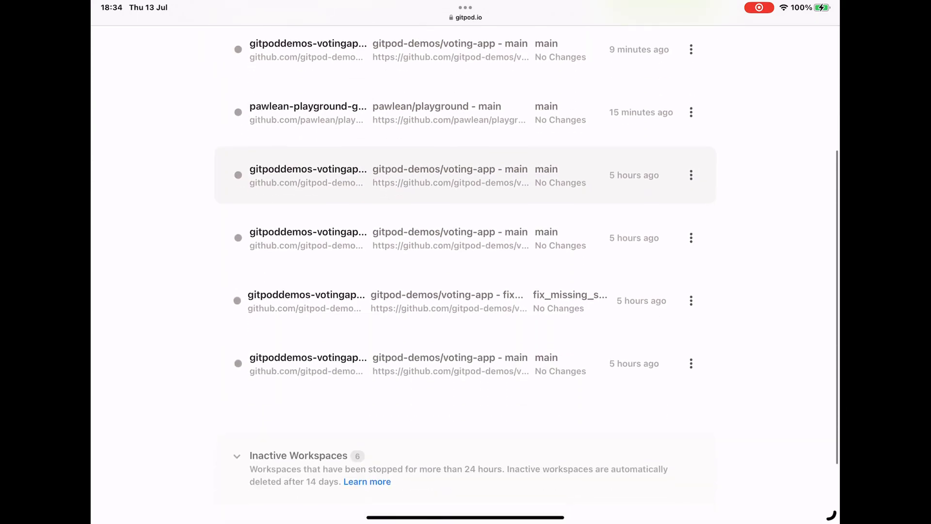
scroll(466, 291, up, 5)
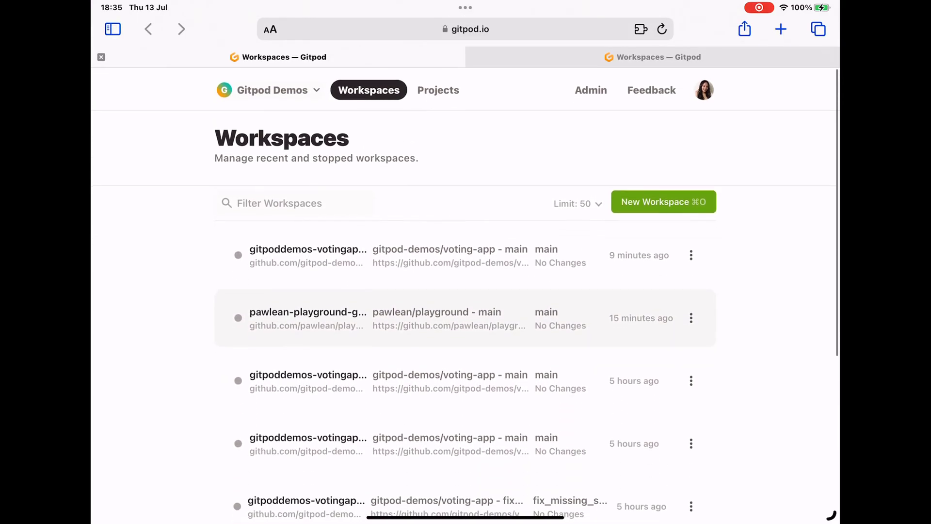
Create a new workspace from gitlab.com/pawlean/template-dbt-snowflake with the default editor and class.
click(664, 202)
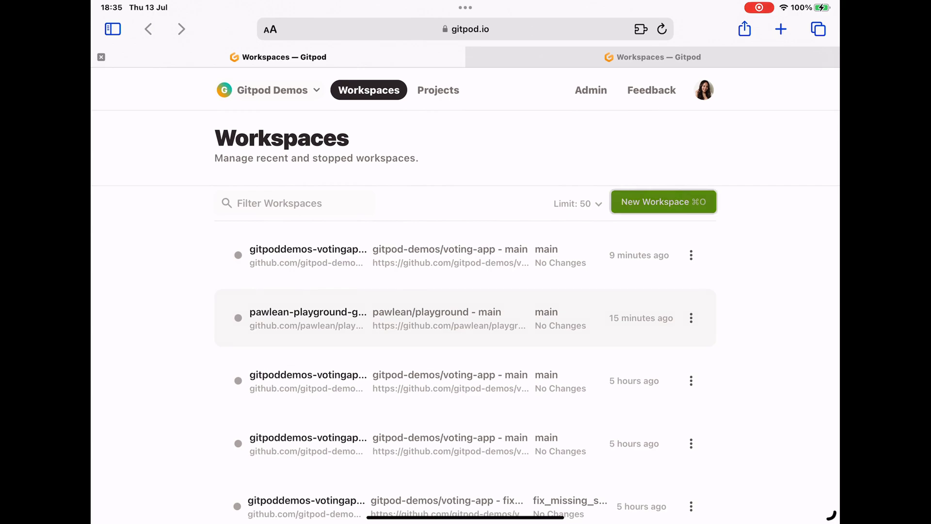
scroll(466, 219, down, 3)
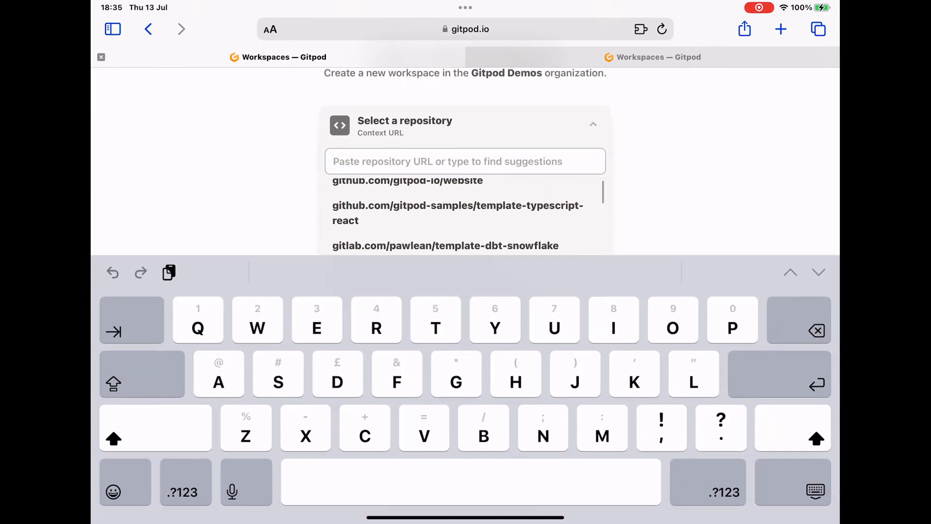
click(445, 246)
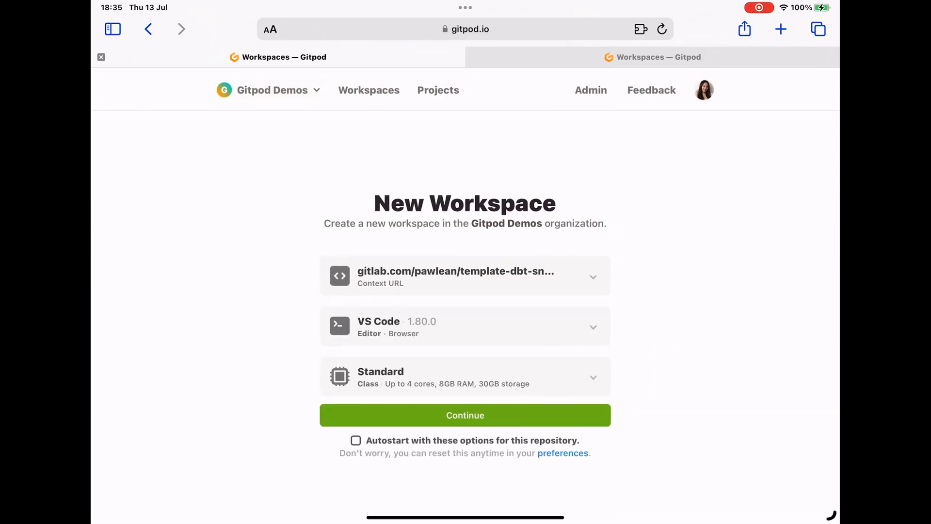
click(466, 415)
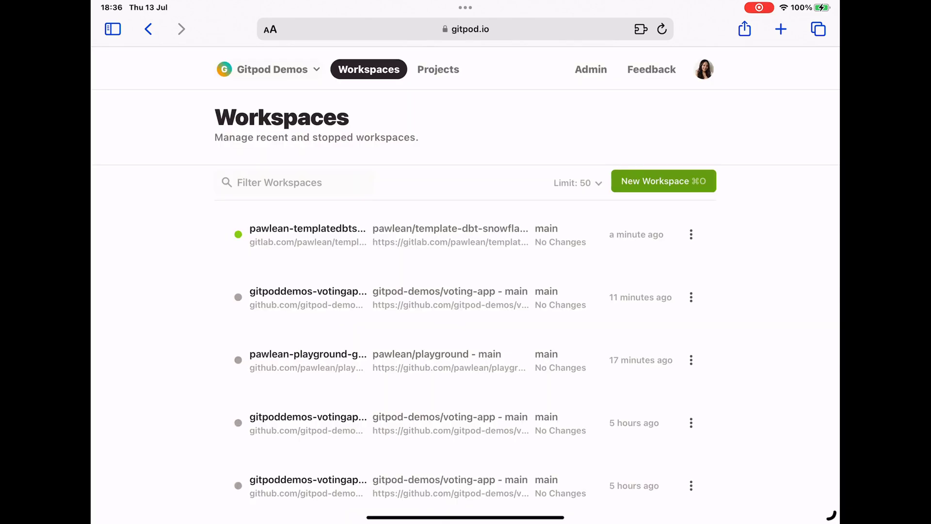
Let the template-dbt-snowflake workspace load, then return to the New Workspace page.
click(664, 182)
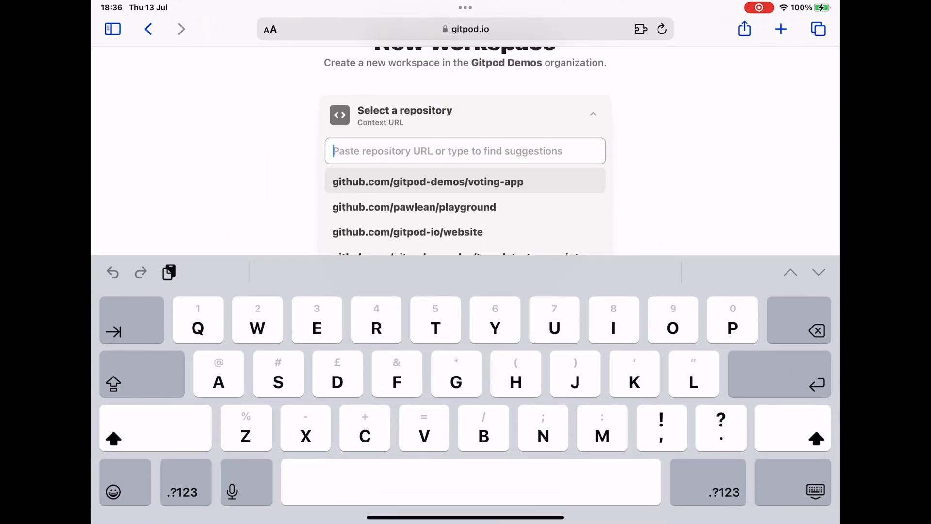
Launch a workspace from the github.com/gitpod-io/optimus repository suggestion.
click(793, 481)
scroll(465, 378, down, 5)
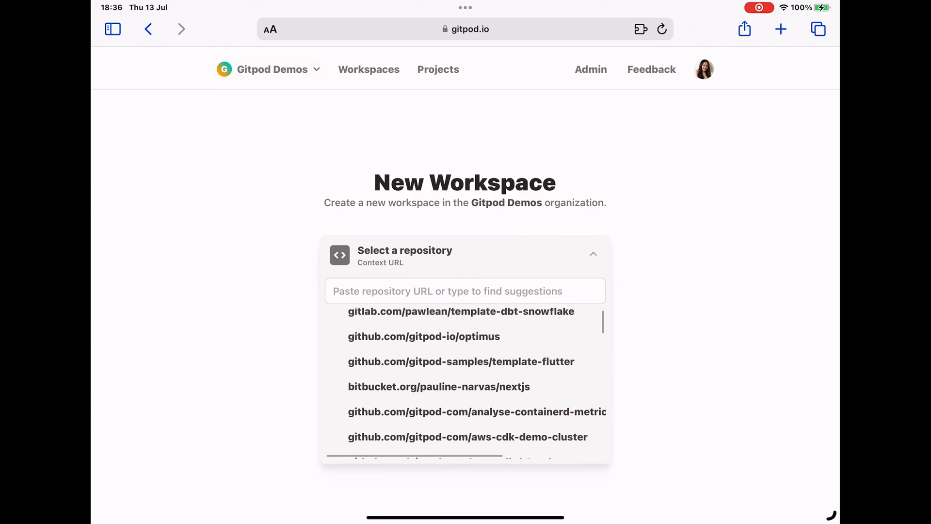
click(408, 336)
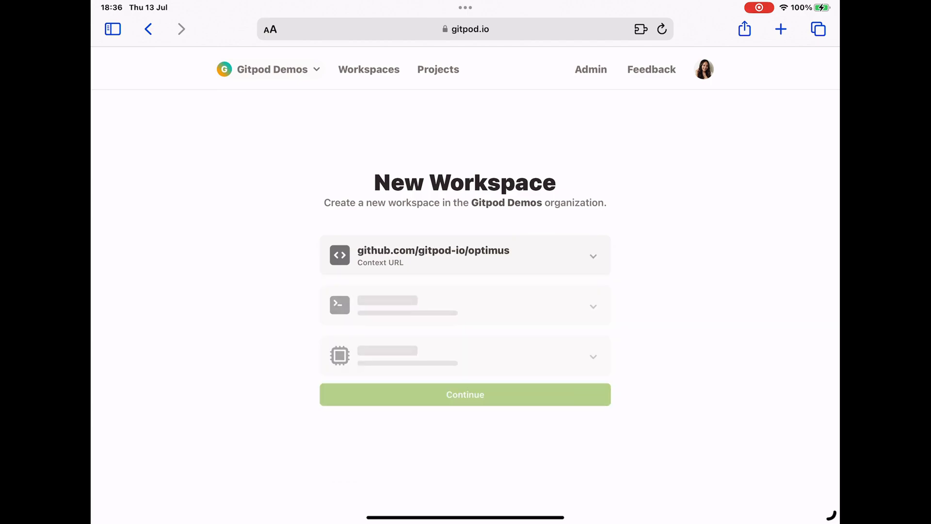
click(465, 394)
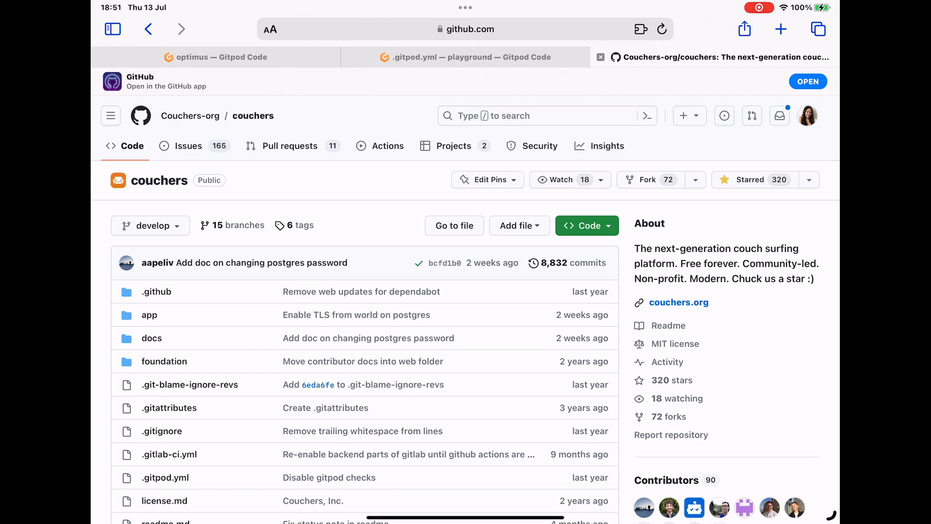
Prefix the Couchers-org/couchers GitHub URL with gitpod.io/ in Safari's address bar and load it.
click(470, 29)
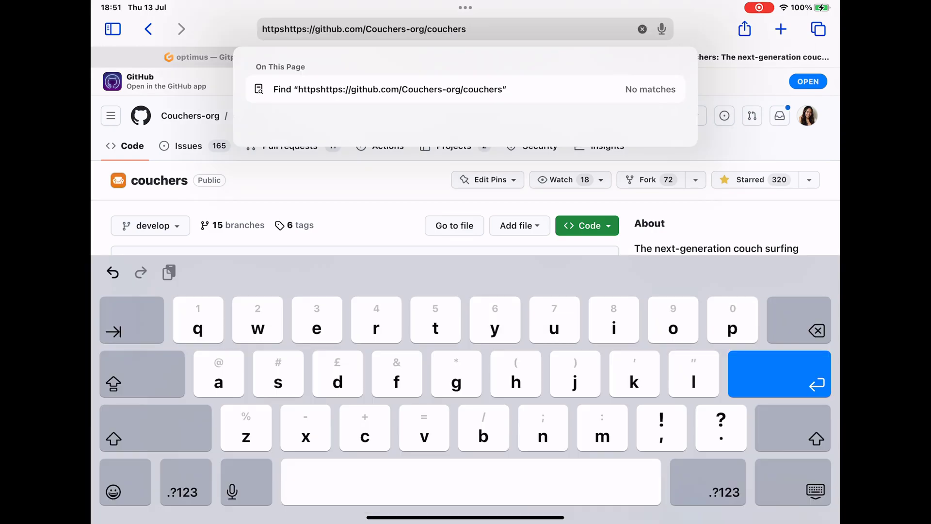
text(://)
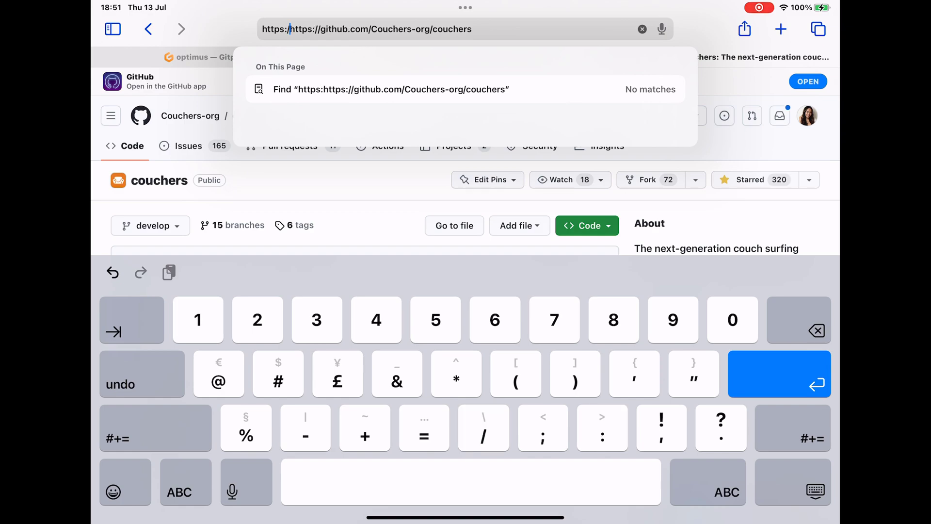
text(gitpod.io)
click(181, 492)
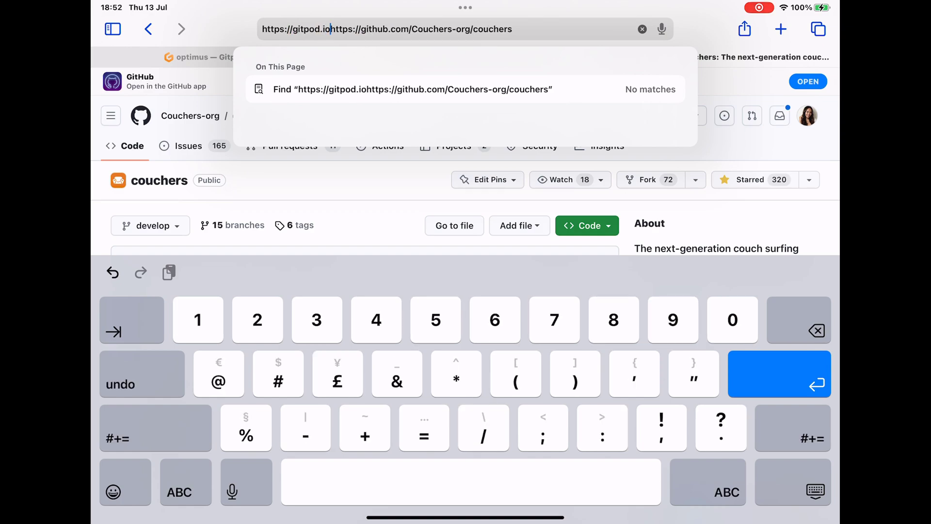
text(/#)
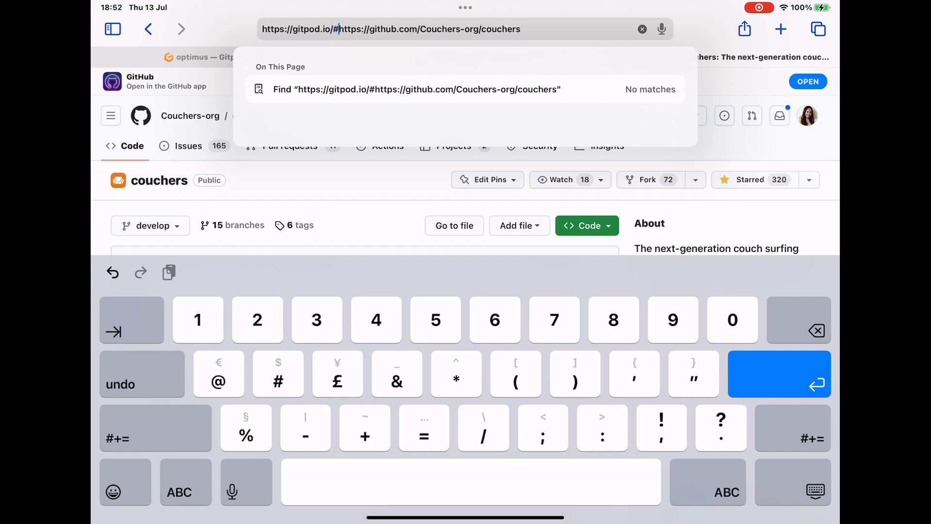
key(Return)
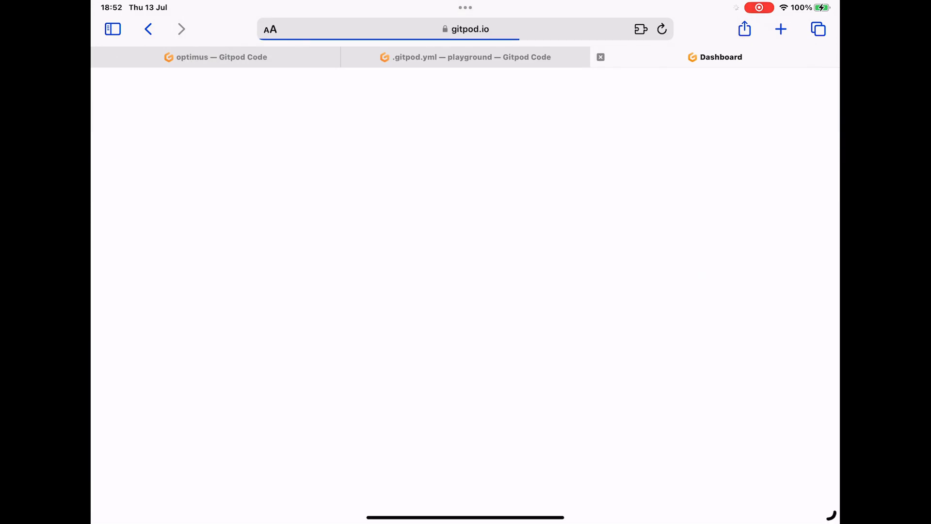